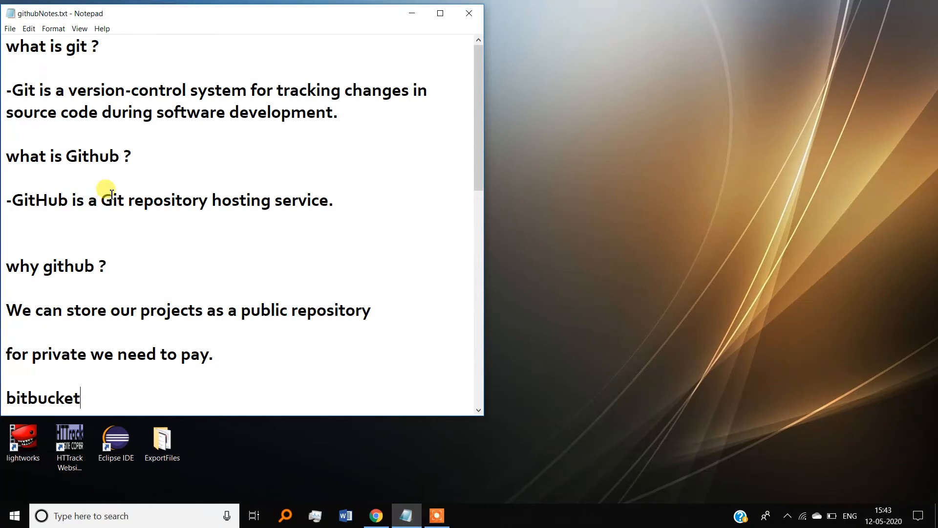
Highlight the 'What is GitHub?' question and the GitHub and Git definitions while reading
{"action": "left_click_drag", "start_coordinate": [6, 155], "coordinate": [154, 166]}
{"action": "left_click", "coordinate": [154, 166]}
{"action": "left_click_drag", "start_coordinate": [102, 205], "coordinate": [341, 209]}
{"action": "left_click", "coordinate": [342, 209]}
{"action": "left_click_drag", "start_coordinate": [101, 204], "coordinate": [203, 203]}
{"action": "left_click_drag", "start_coordinate": [143, 154], "coordinate": [335, 116]}
{"action": "left_click", "coordinate": [337, 115]}
{"action": "scroll", "coordinate": [73, 279], "scroll_direction": "down", "scroll_amount": 6}
{"action": "scroll", "coordinate": [69, 279], "scroll_direction": "up", "scroll_amount": 6}
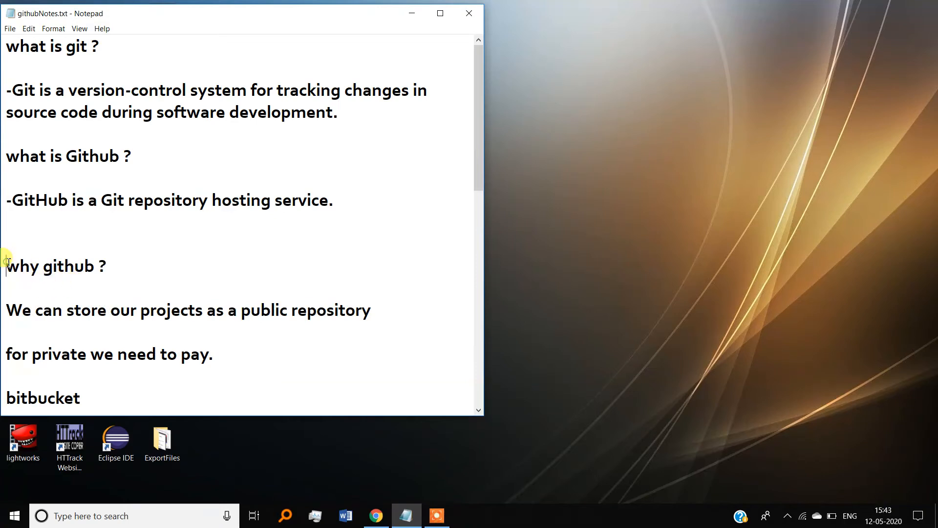
Highlight the 'Why GitHub?' question, the public and paid private repository notes, and 'bitbucket'
{"action": "left_click_drag", "start_coordinate": [6, 261], "coordinate": [146, 260]}
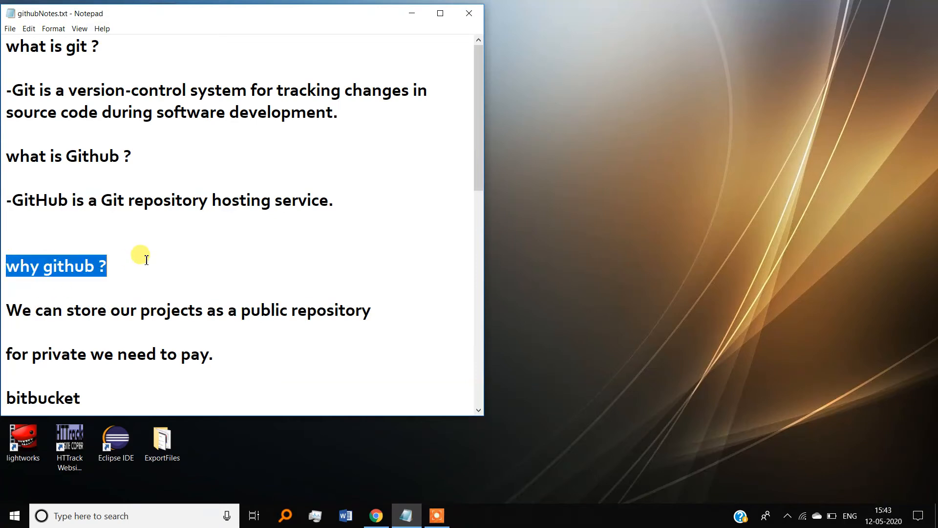
{"action": "left_click", "coordinate": [146, 260]}
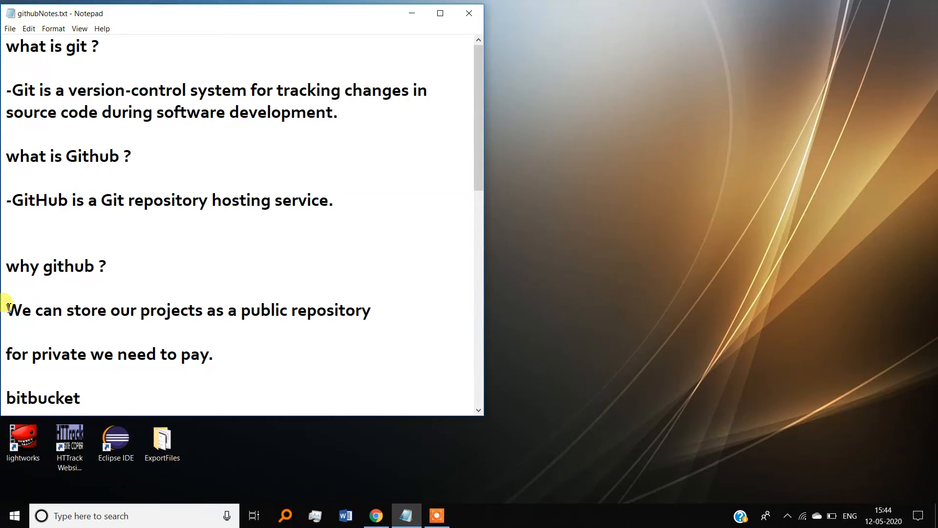
{"action": "left_click_drag", "start_coordinate": [8, 308], "coordinate": [374, 309]}
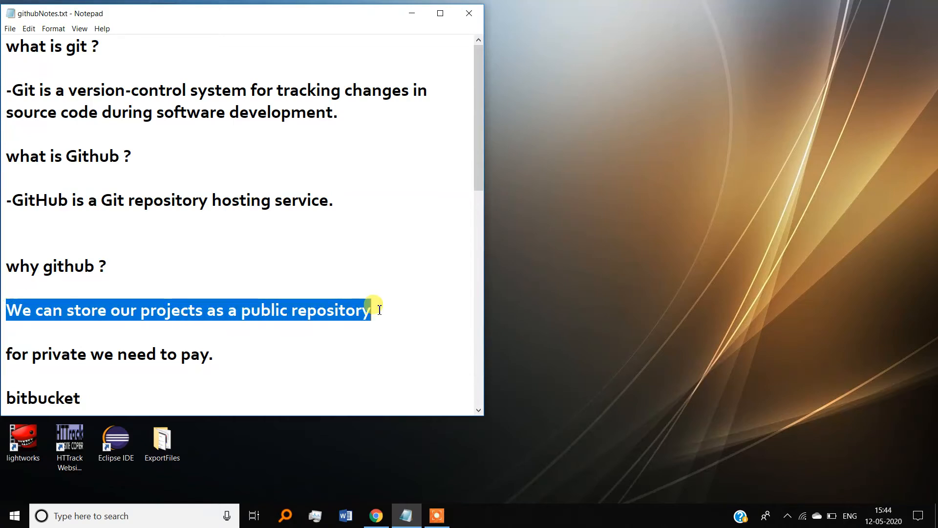
{"action": "left_click", "coordinate": [380, 310]}
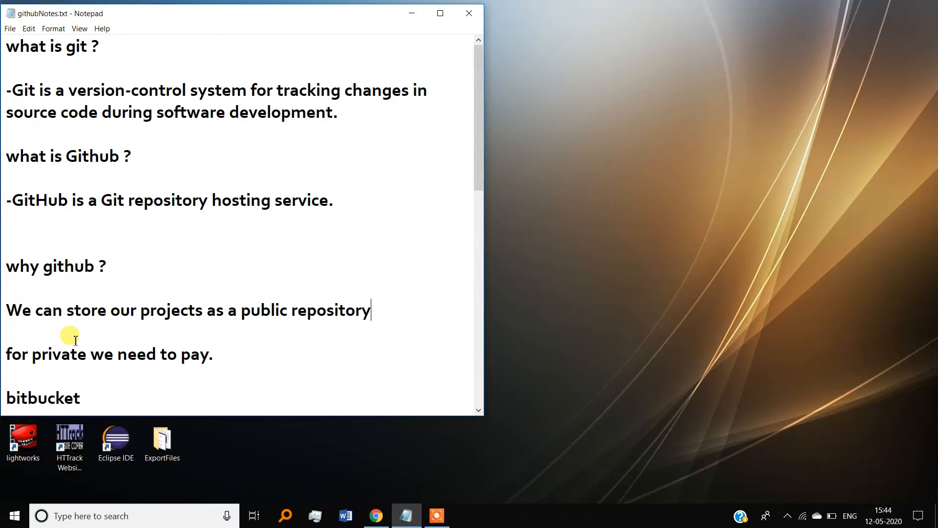
{"action": "left_click_drag", "start_coordinate": [39, 351], "coordinate": [236, 362]}
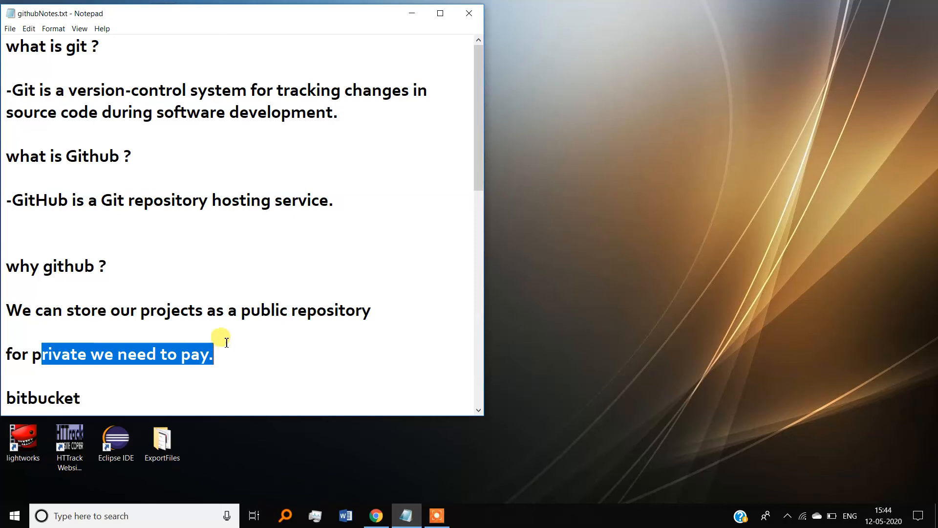
{"action": "left_click", "coordinate": [146, 362]}
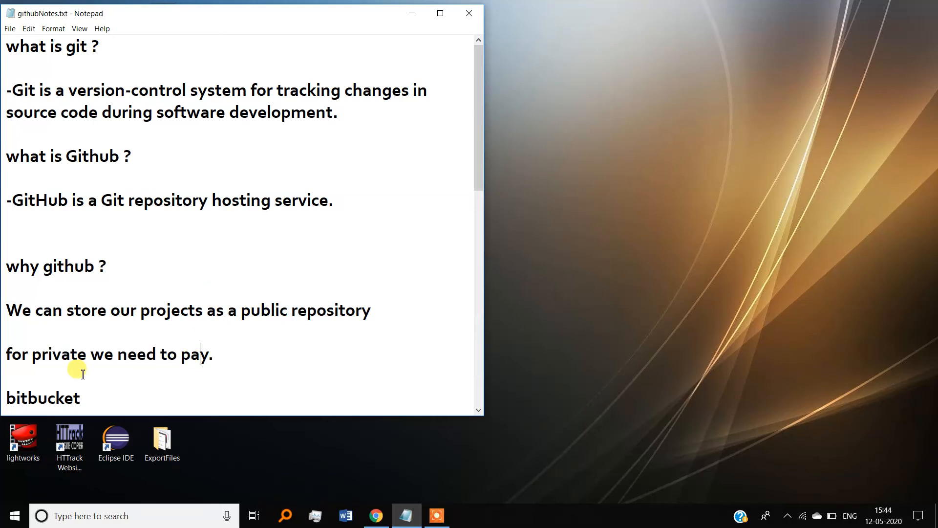
{"action": "left_click_drag", "start_coordinate": [6, 397], "coordinate": [103, 400]}
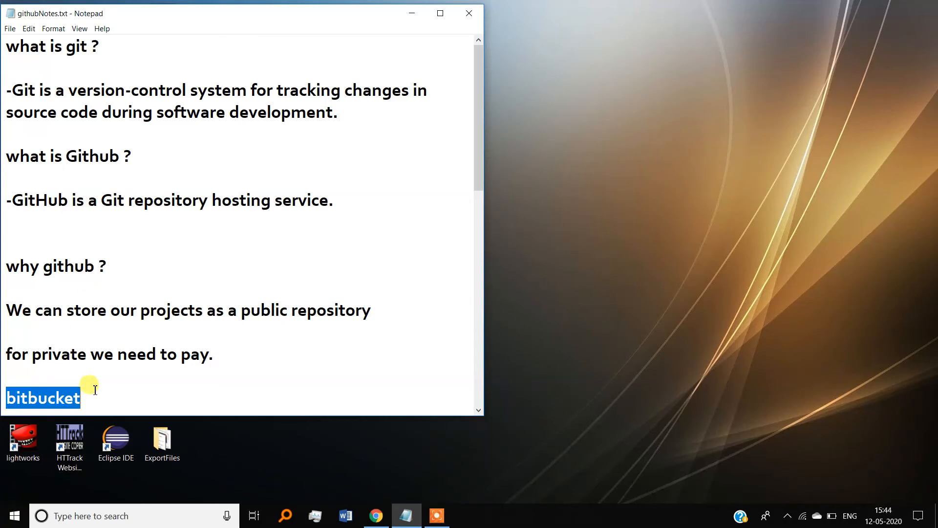
{"action": "double_click", "coordinate": [96, 390]}
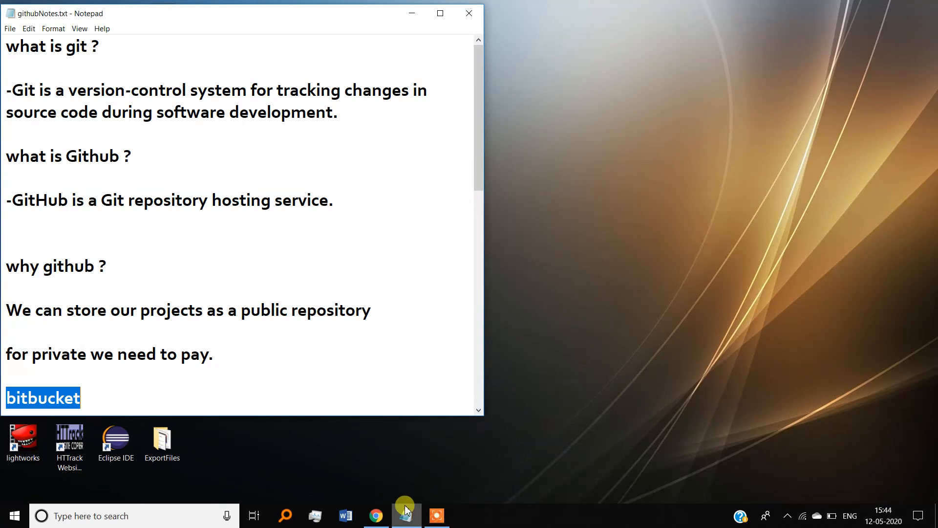
Load github.com in Chrome, correcting a typo in the address
{"action": "left_click", "coordinate": [381, 518]}
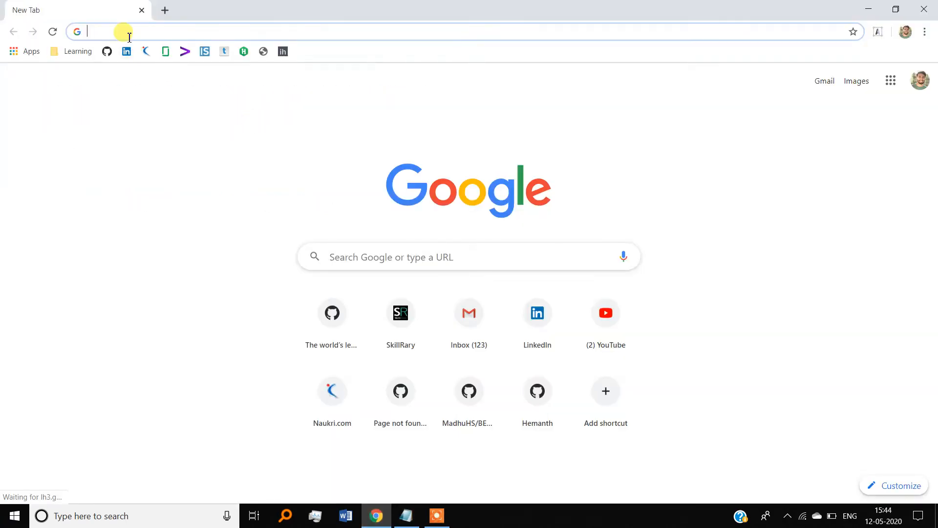
{"action": "type", "text": "gitu"}
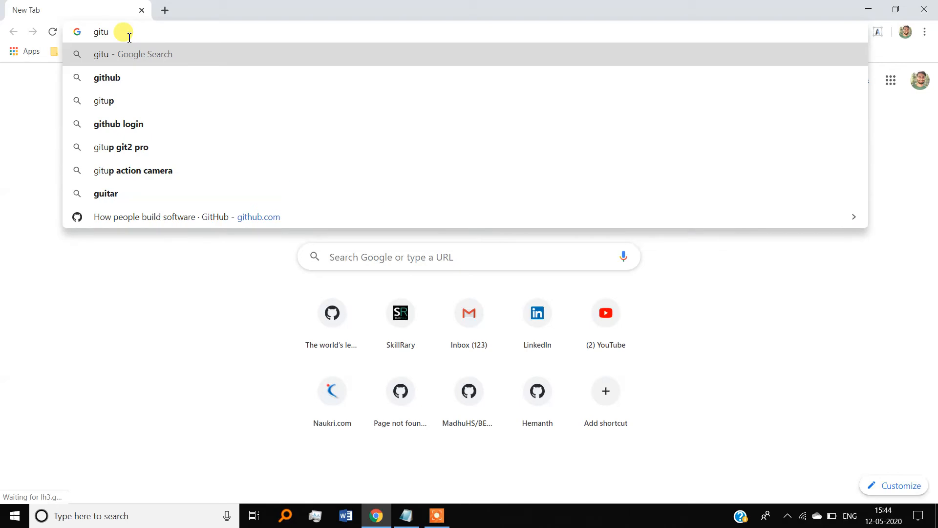
{"action": "key", "text": "BackSpace"}
{"action": "type", "text": "hub"}
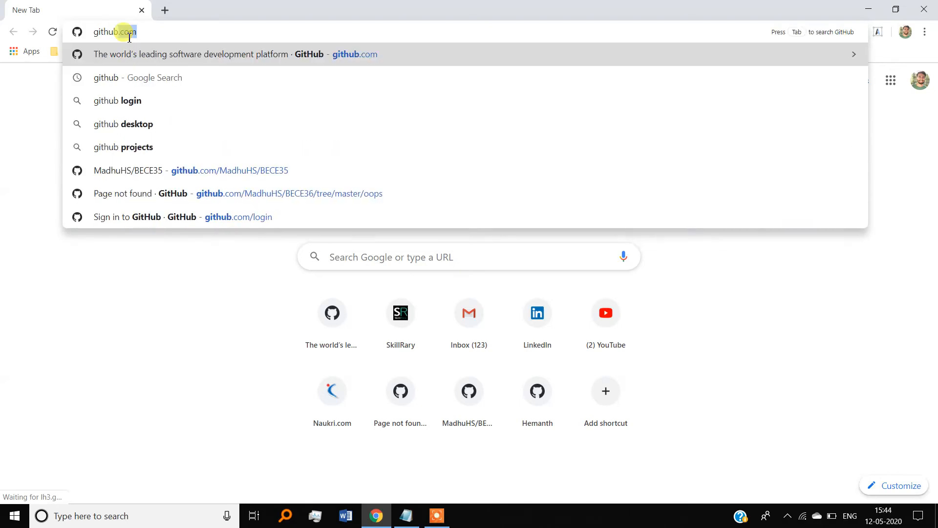
{"action": "type", "text": ".com"}
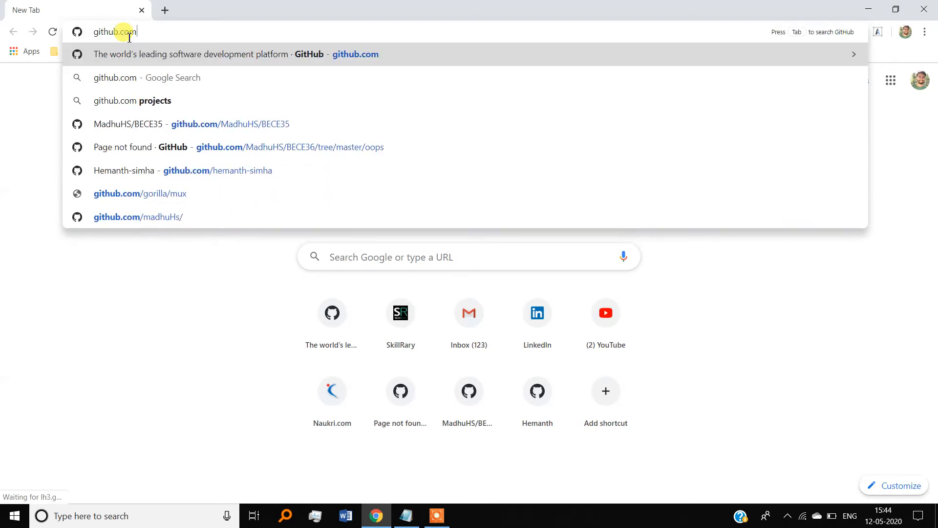
{"action": "key", "text": "Return"}
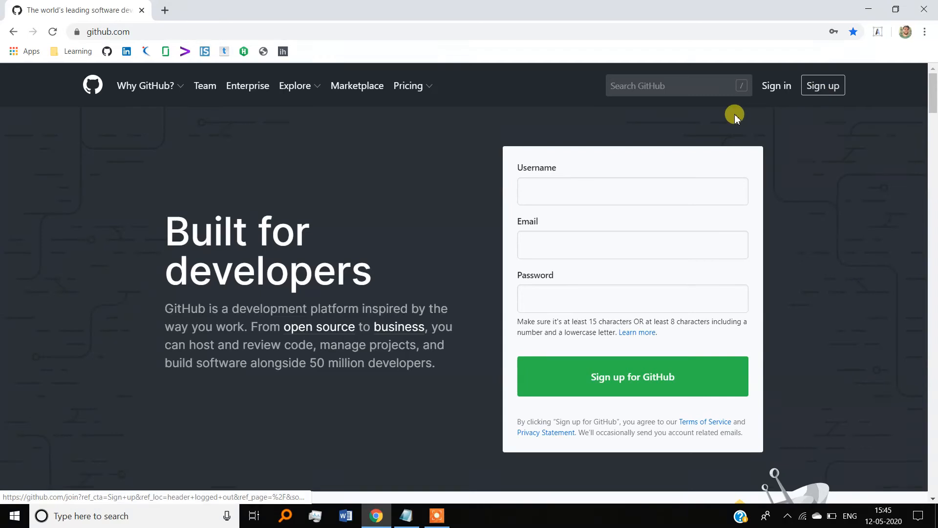
Enter a sign-up username, adding digits '14' after the first choice is reported taken
{"action": "left_click", "coordinate": [542, 195]}
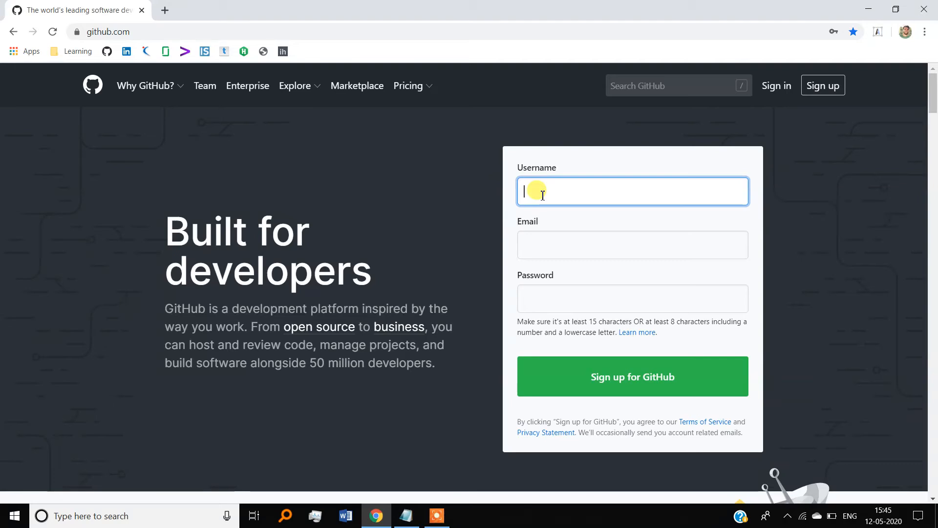
{"action": "type", "text": "tamkumar"}
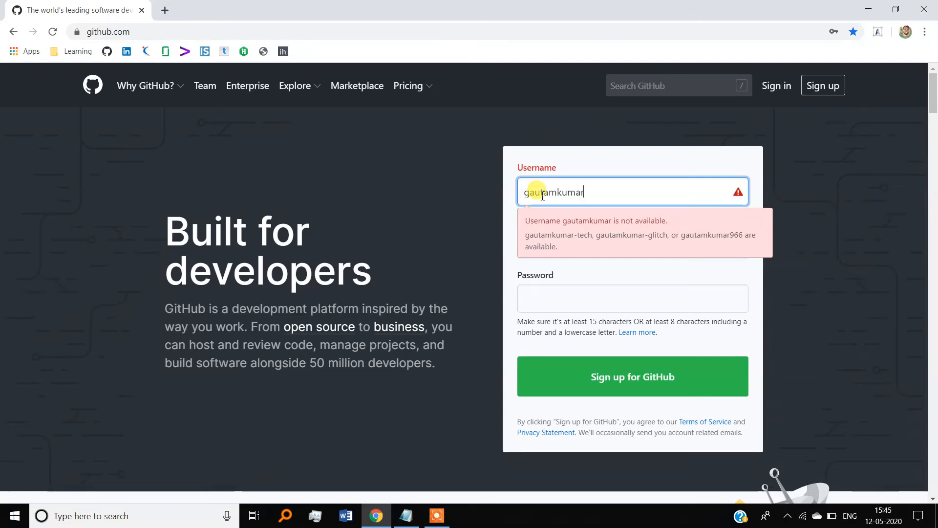
{"action": "type", "text": "14"}
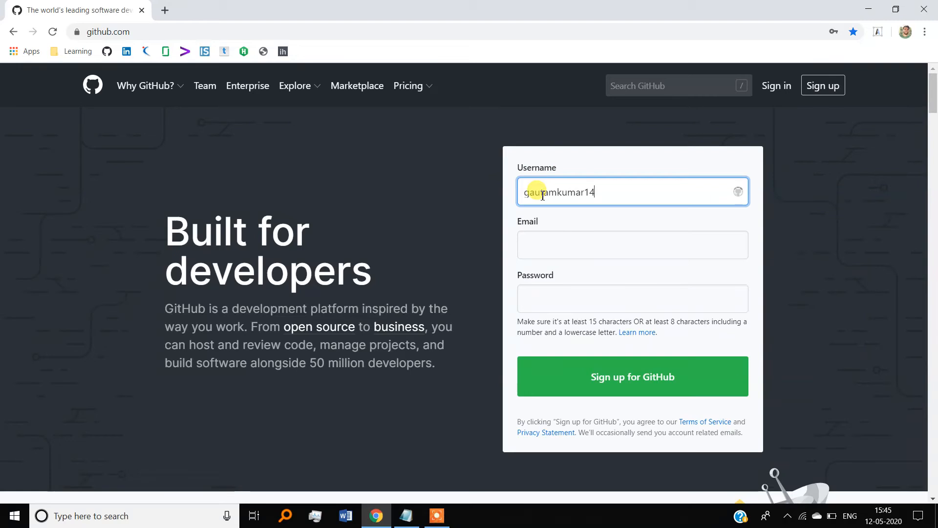
{"action": "left_click", "coordinate": [550, 240]}
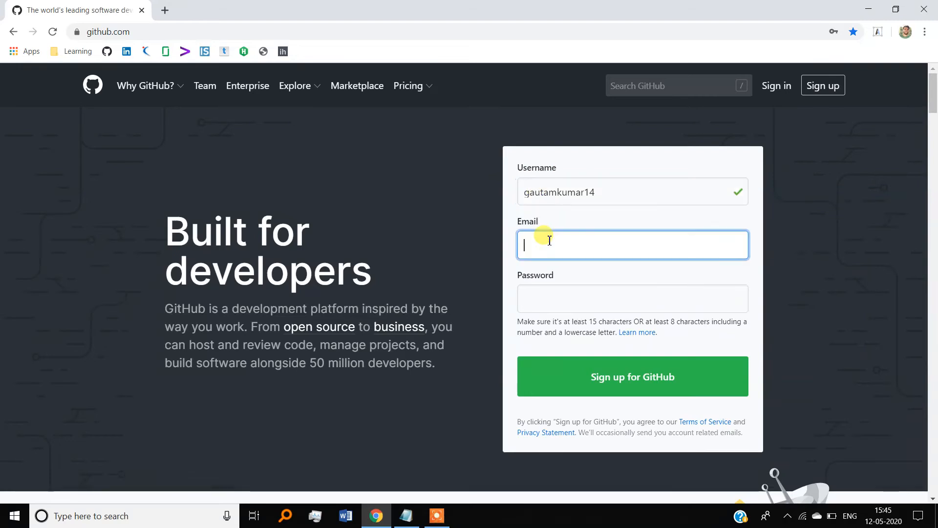
Fill in the account's e-mail address and begin entering a password
{"action": "type", "text": "gauta"}
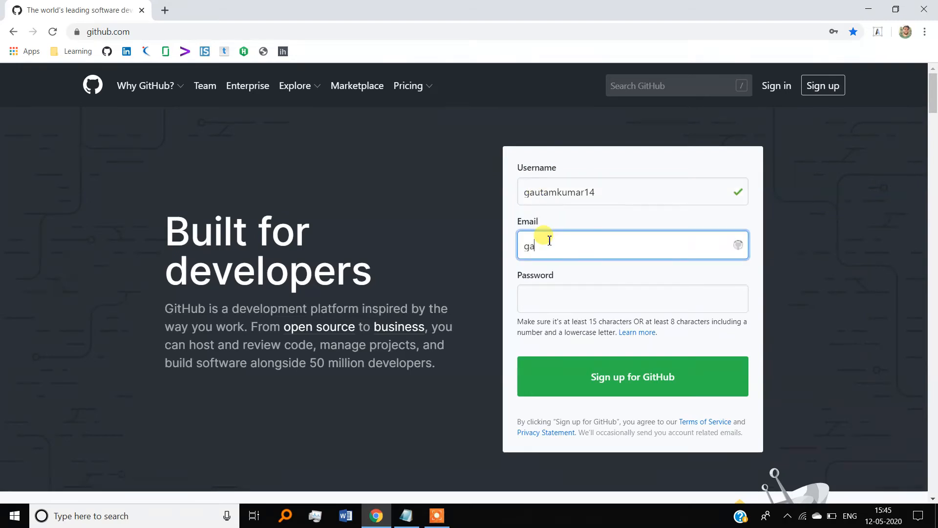
{"action": "key", "text": "BackSpace"}
{"action": "key", "text": "BackSpace"}
{"action": "key", "text": "BackSpace"}
{"action": "key", "text": "BackSpace"}
{"action": "key", "text": "BackSpace"}
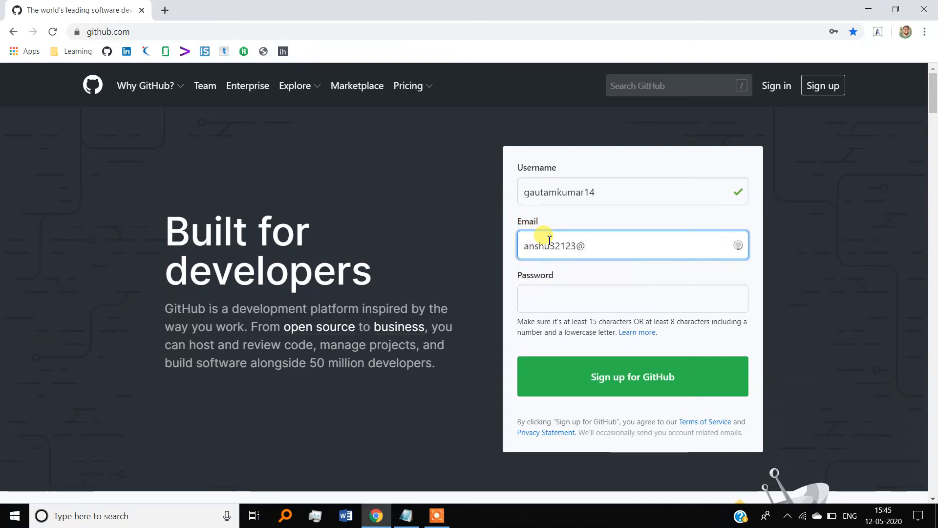
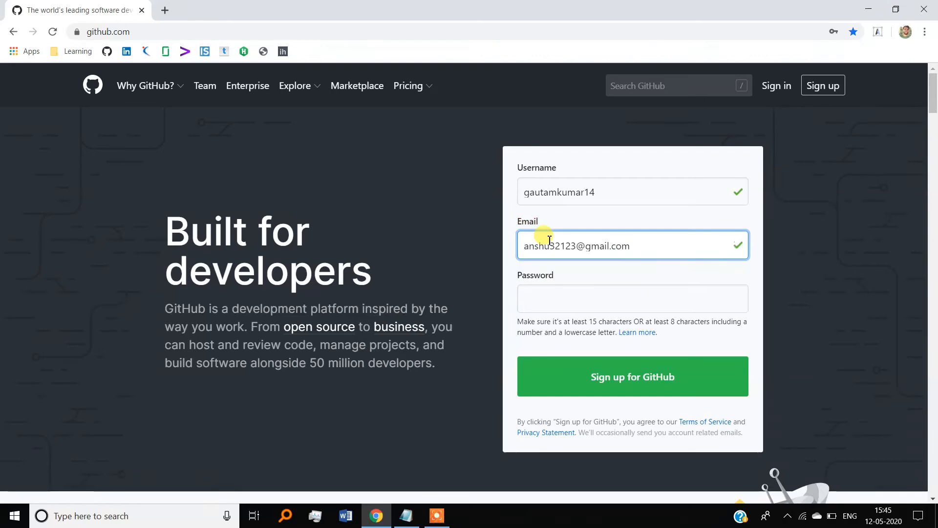
{"action": "left_click", "coordinate": [554, 292]}
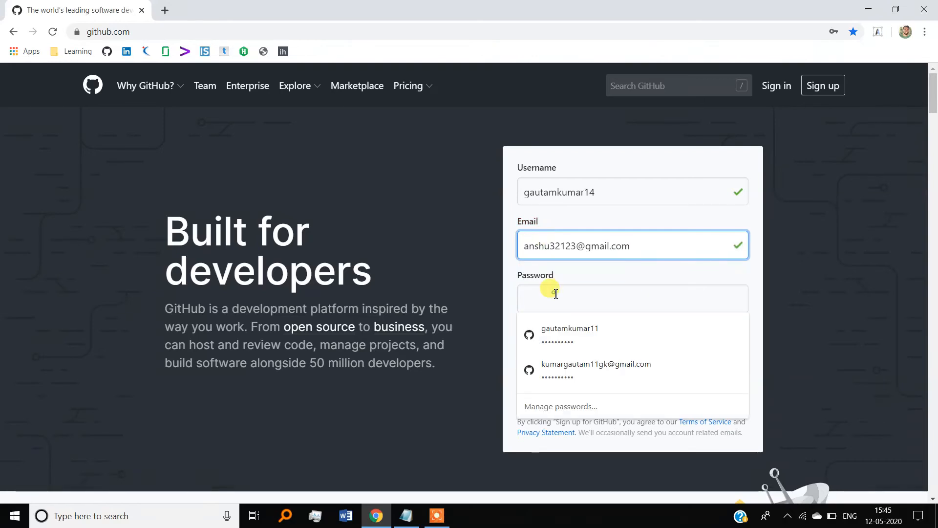
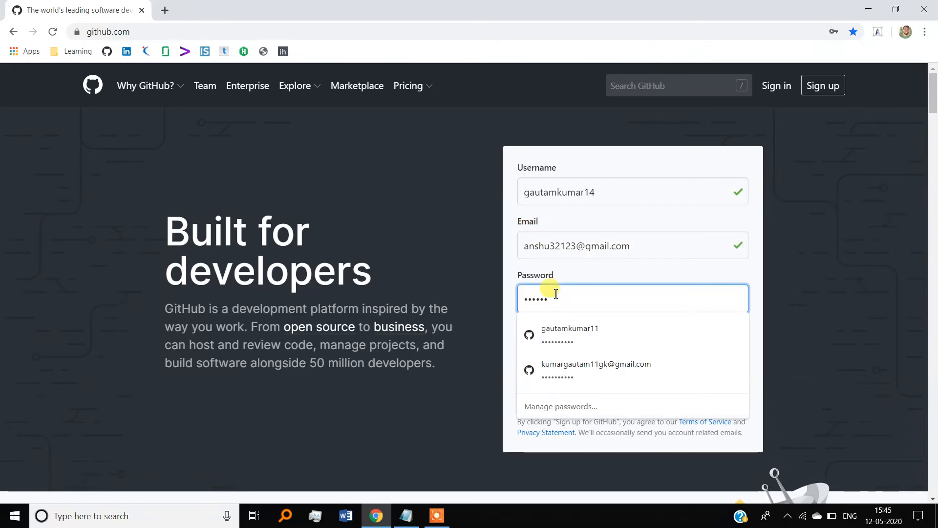
{"action": "left_click", "coordinate": [456, 258]}
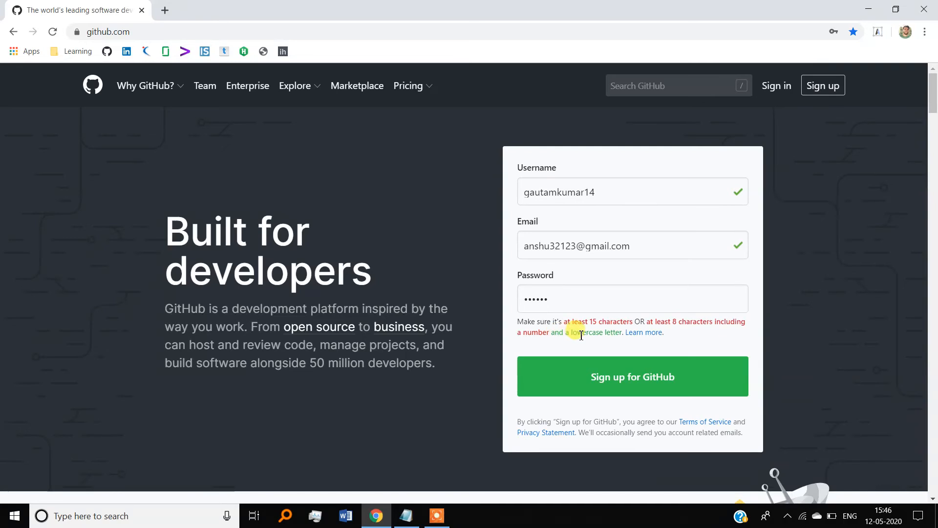
Replace the too-short password with one meeting the 15-character rule, then go to sign-in
{"action": "left_click", "coordinate": [572, 300]}
{"action": "key", "text": "BackSpace"}
{"action": "key", "text": "BackSpace"}
{"action": "key", "text": "BackSpace"}
{"action": "key", "text": "BackSpace"}
{"action": "key", "text": "BackSpace"}
{"action": "key", "text": "BackSpace"}
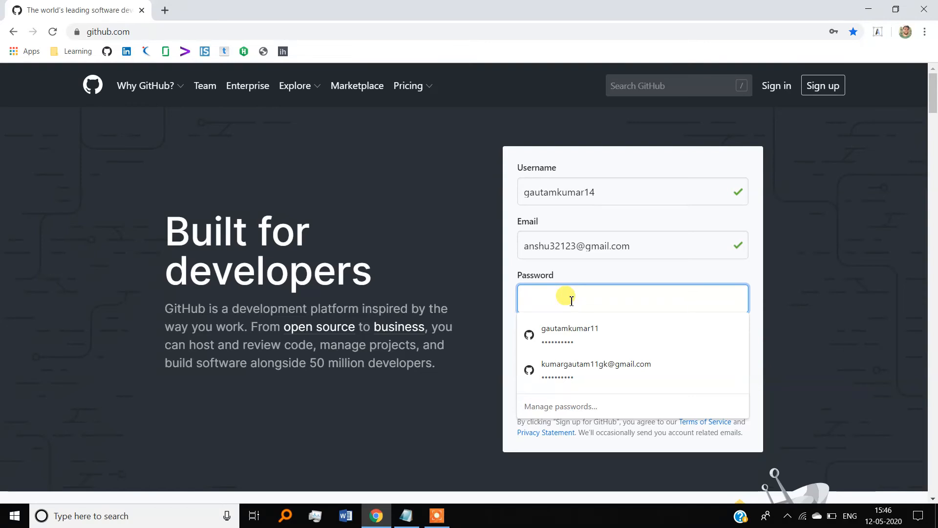
{"action": "type", "text": "****"}
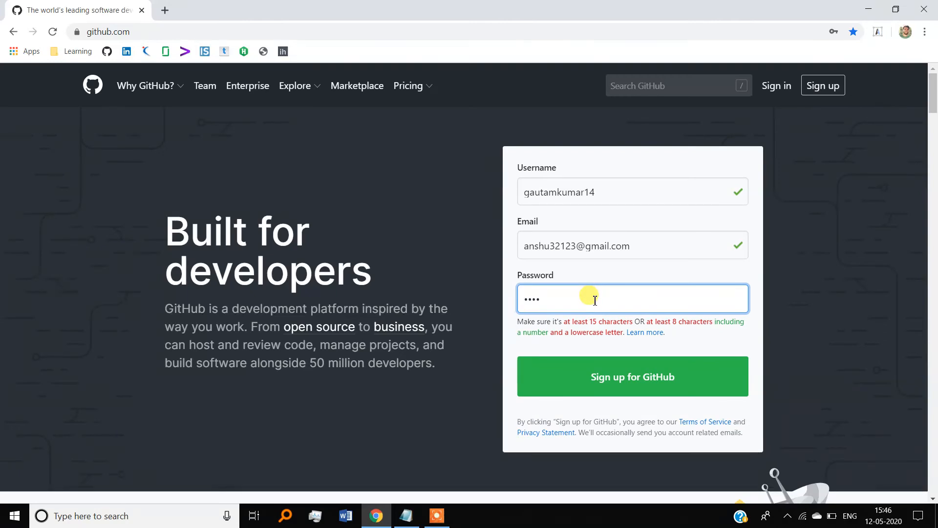
{"action": "left_click", "coordinate": [595, 300]}
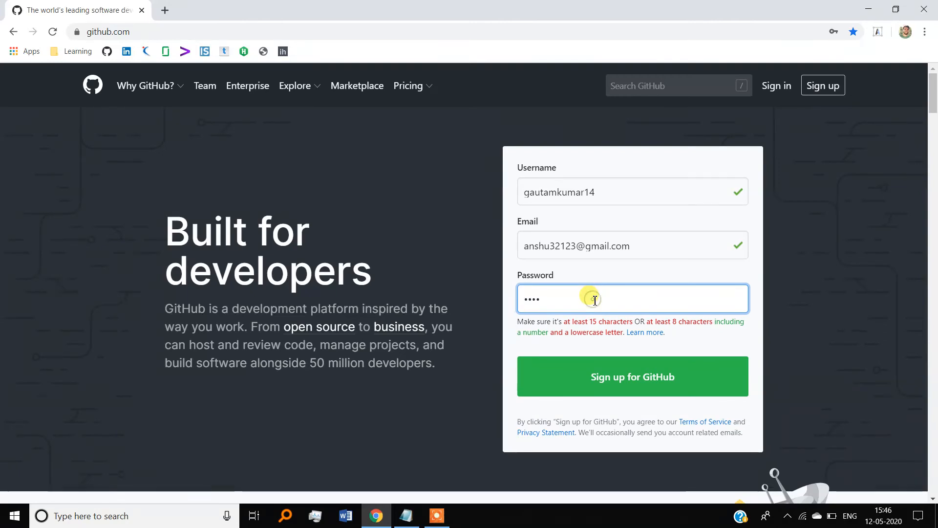
{"action": "type", "text": "abc••••••••••••"}
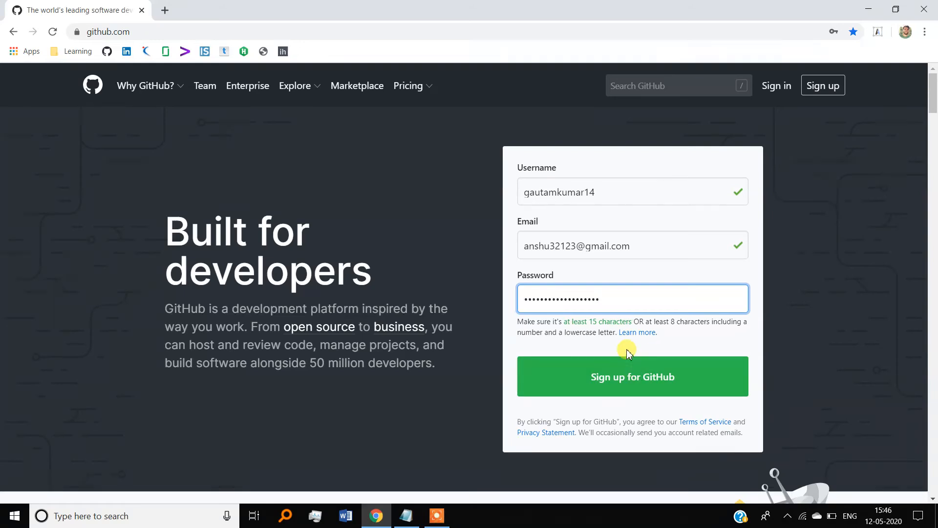
{"action": "left_click", "coordinate": [782, 89]}
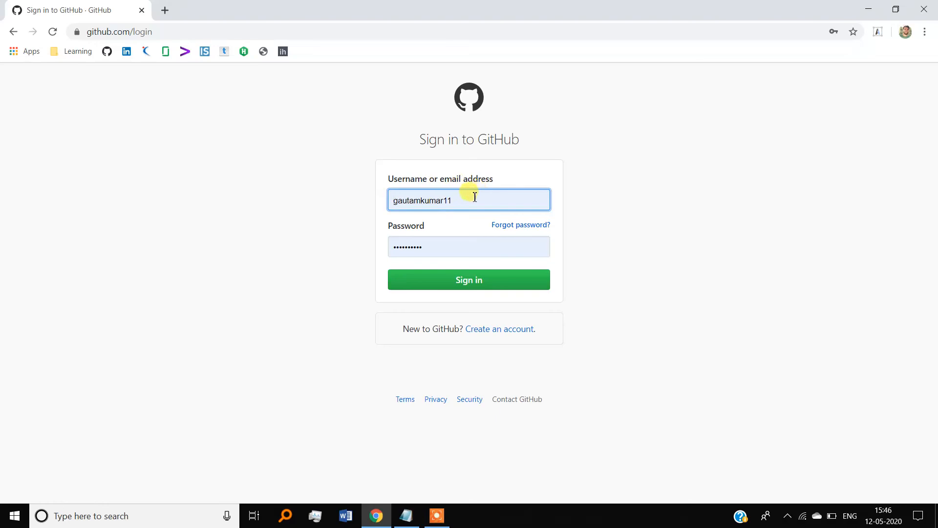
Sign in to GitHub using Chrome's saved username and password
{"action": "left_click", "coordinate": [469, 198]}
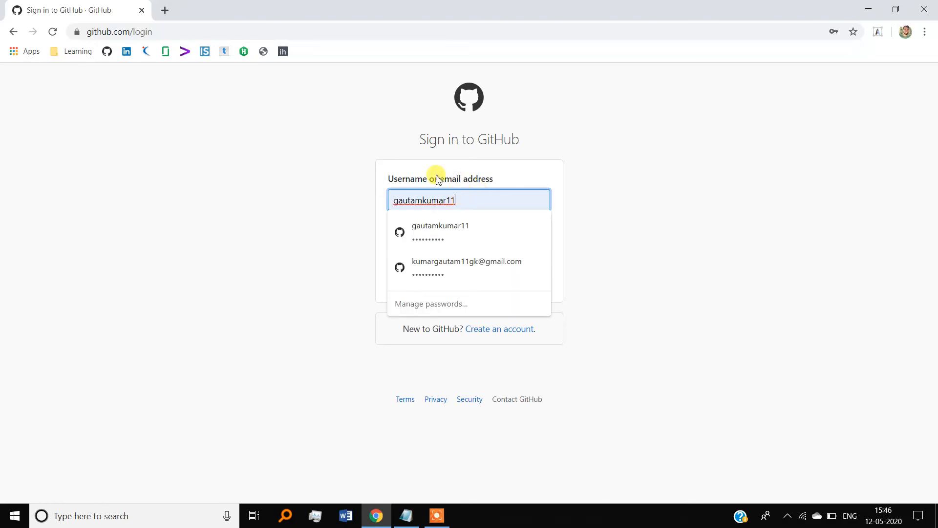
{"action": "left_click", "coordinate": [581, 194]}
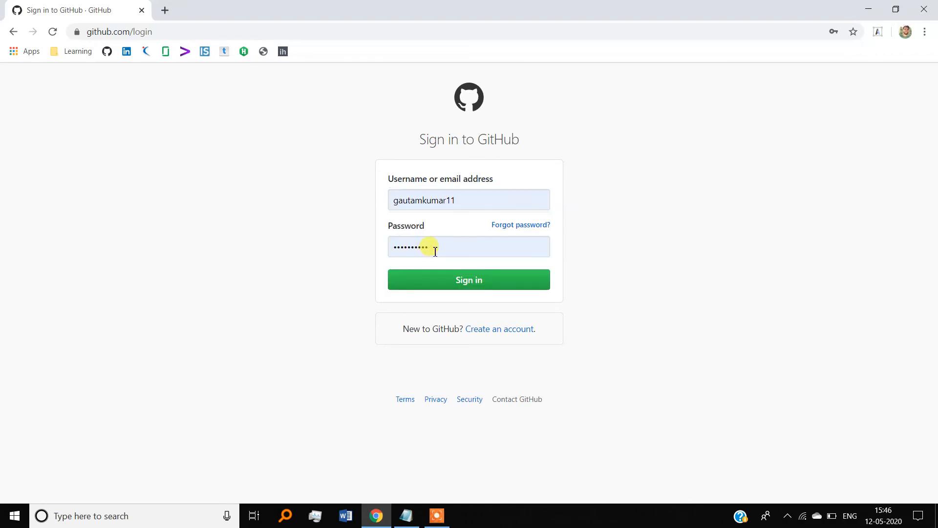
{"action": "left_click", "coordinate": [462, 277]}
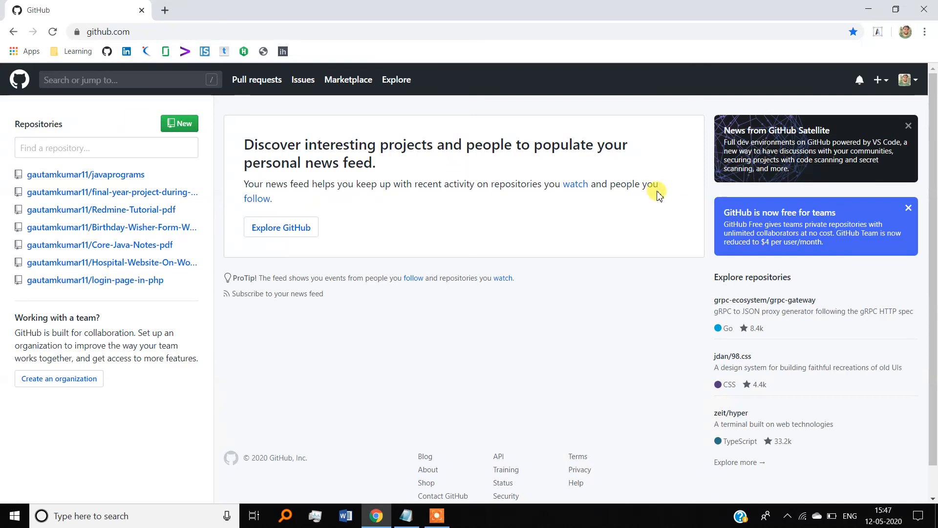
Go via the avatar menu's Your profile page to the Public profile settings
{"action": "left_click", "coordinate": [905, 81]}
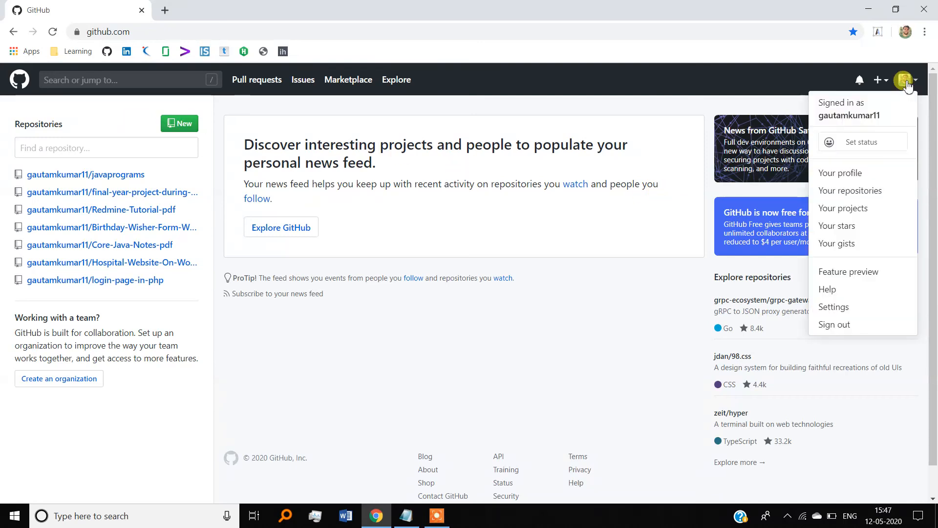
{"action": "left_click", "coordinate": [842, 174]}
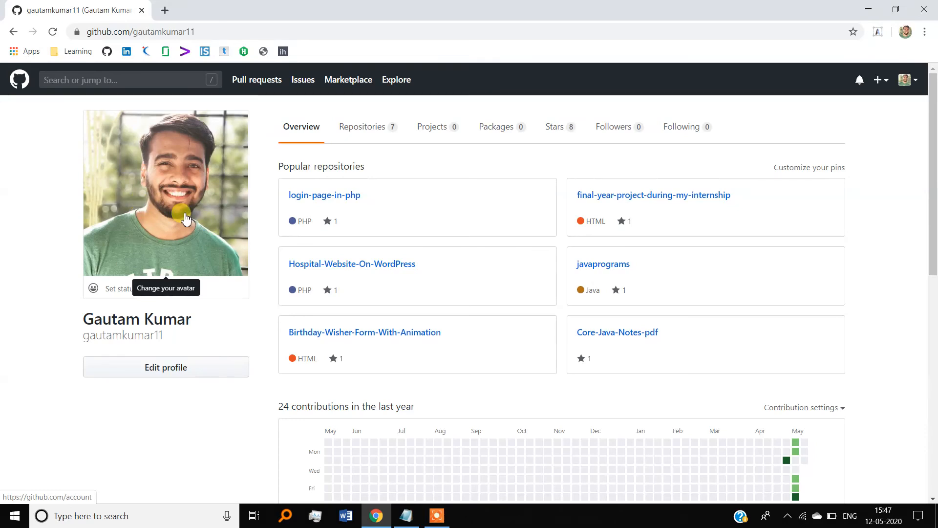
{"action": "left_click", "coordinate": [182, 231]}
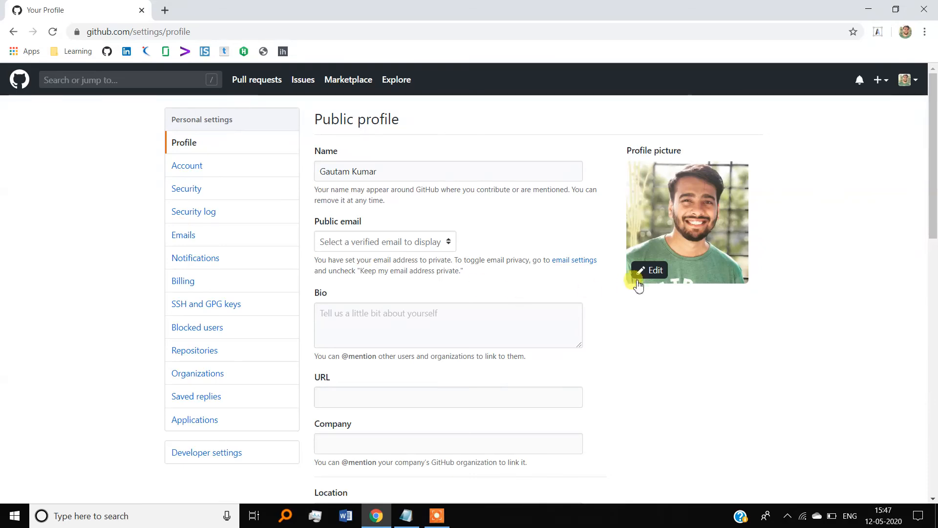
{"action": "left_click", "coordinate": [652, 271]}
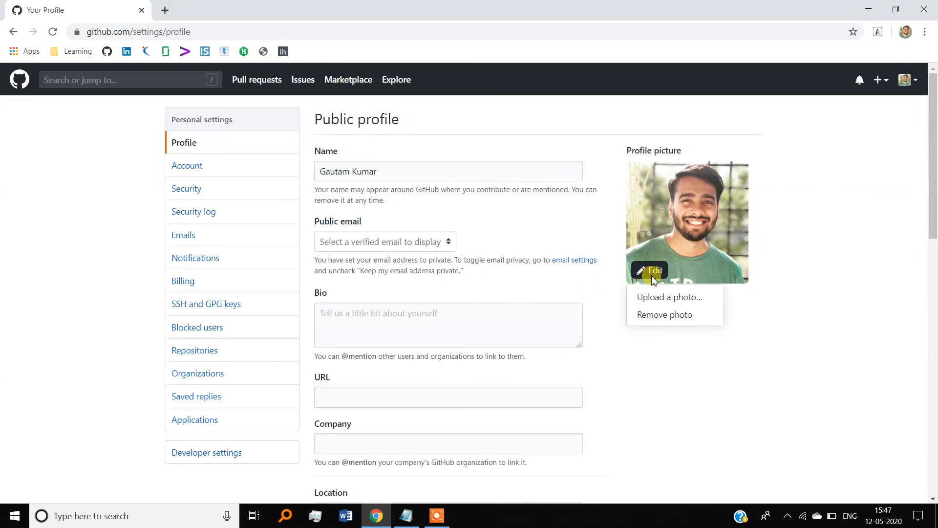
{"action": "left_click", "coordinate": [661, 298]}
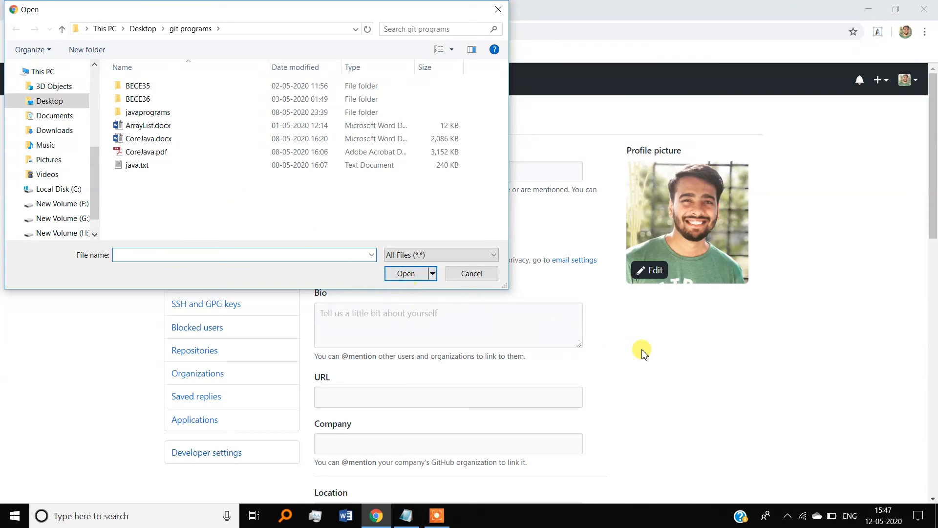
{"action": "left_click", "coordinate": [498, 10]}
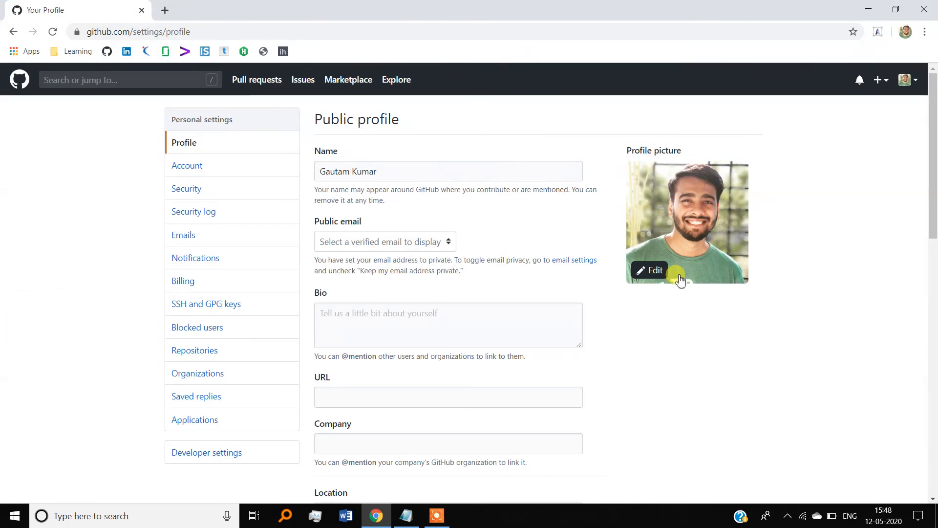
{"action": "scroll", "coordinate": [679, 278], "scroll_direction": "down", "scroll_amount": 1}
Review the Name, Bio, URL, Company and Location fields, leaving all of them unchanged
{"action": "left_click", "coordinate": [393, 142]}
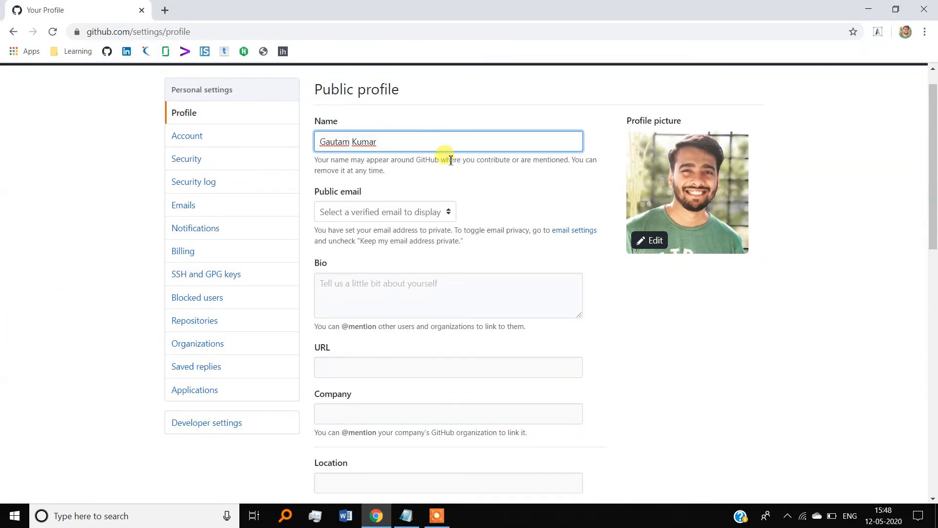
{"action": "scroll", "coordinate": [447, 157], "scroll_direction": "down", "scroll_amount": 1}
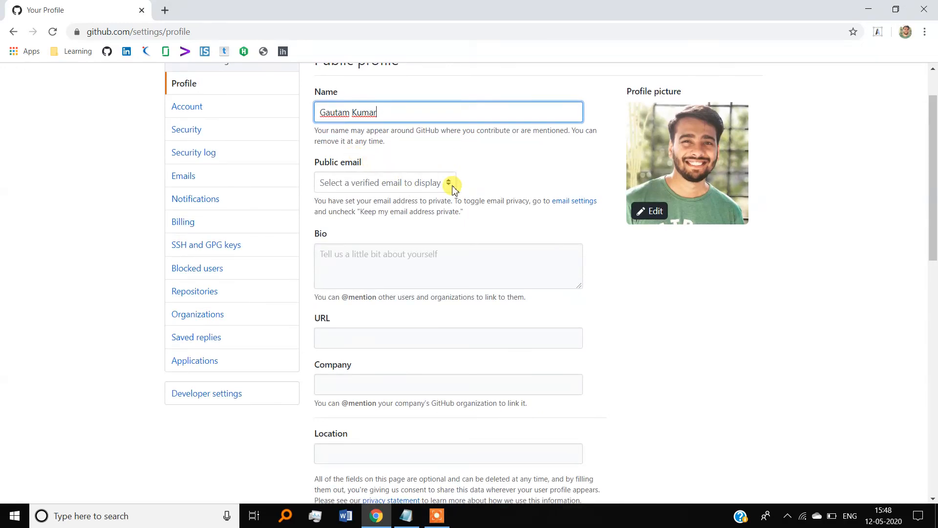
{"action": "left_click", "coordinate": [505, 182]}
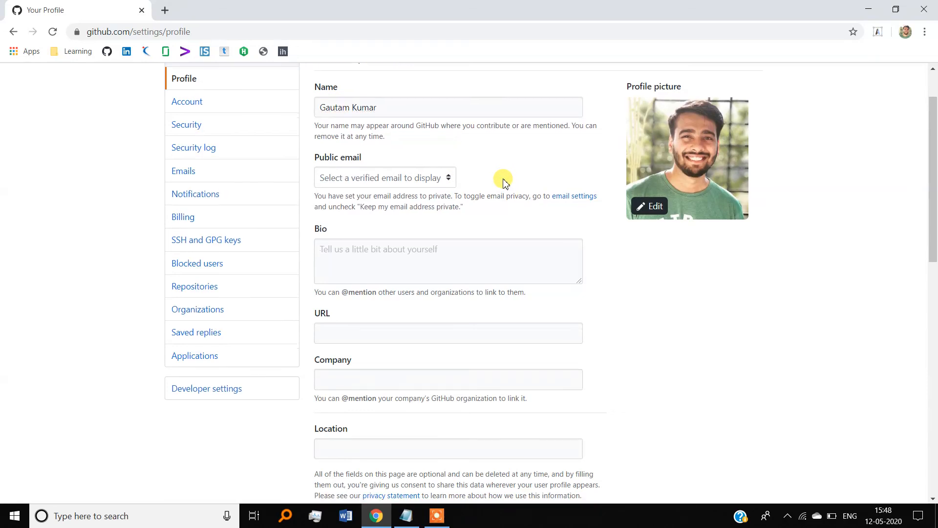
{"action": "scroll", "coordinate": [502, 180], "scroll_direction": "down", "scroll_amount": 1}
{"action": "left_click", "coordinate": [359, 233]}
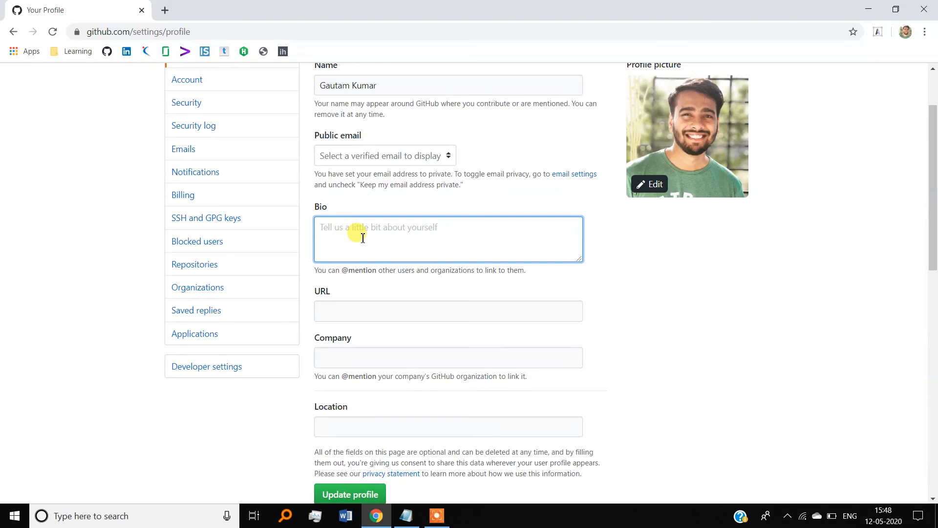
{"action": "scroll", "coordinate": [363, 238], "scroll_direction": "down", "scroll_amount": 2}
{"action": "left_click", "coordinate": [363, 227]}
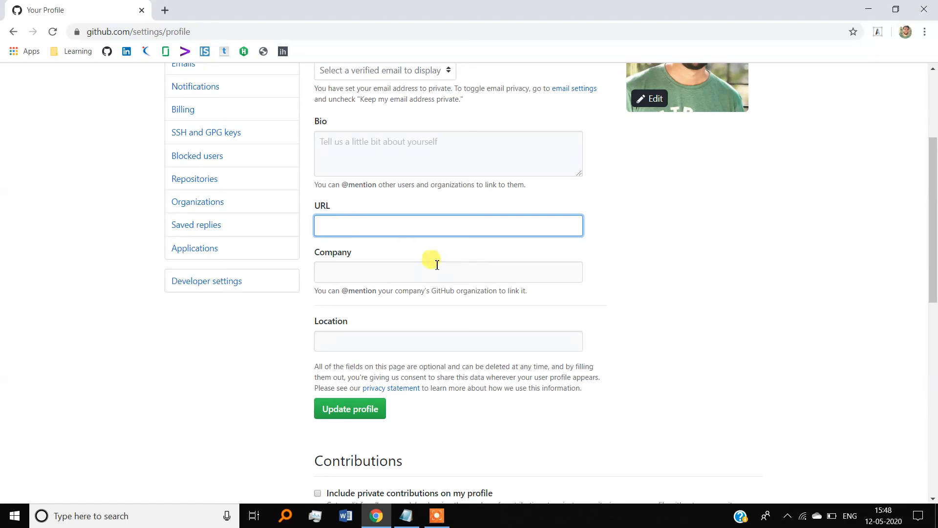
{"action": "left_click", "coordinate": [392, 272]}
{"action": "scroll", "coordinate": [392, 273], "scroll_direction": "down", "scroll_amount": 1}
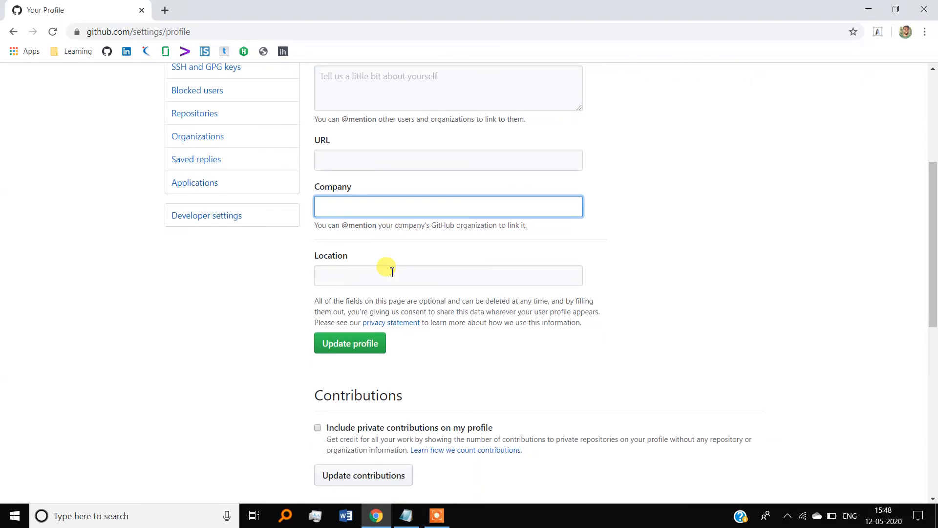
{"action": "left_click", "coordinate": [385, 284]}
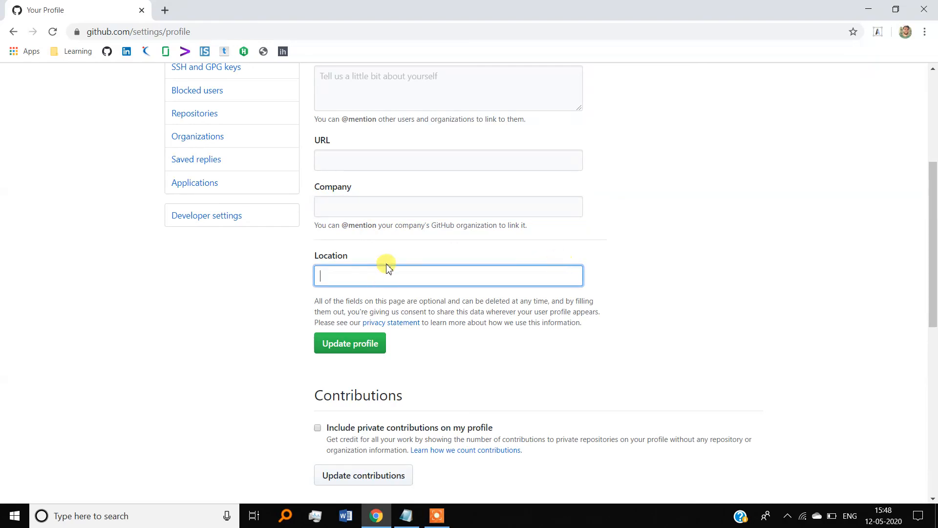
{"action": "scroll", "coordinate": [482, 259], "scroll_direction": "down", "scroll_amount": 1}
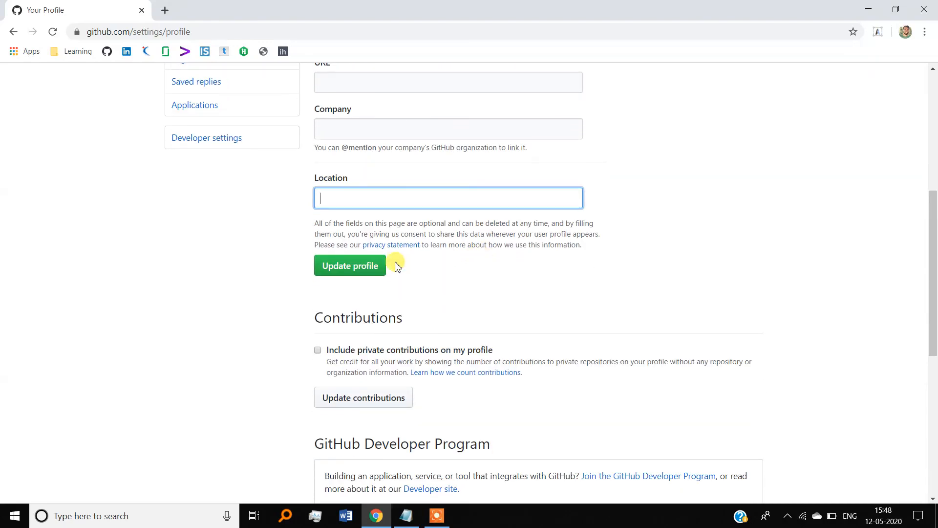
Save with Update profile and scroll back up to view the success banner
{"action": "left_click", "coordinate": [364, 270]}
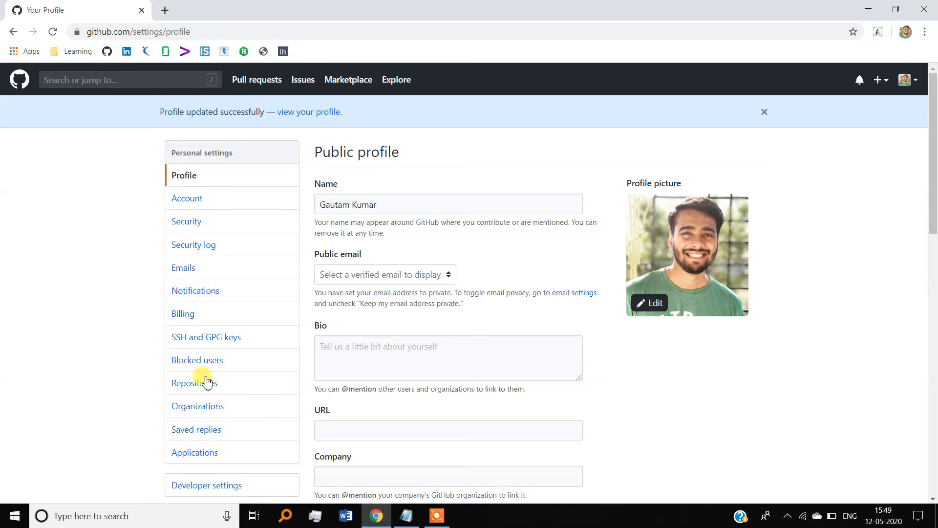
{"action": "scroll", "coordinate": [460, 325], "scroll_direction": "down", "scroll_amount": 3}
{"action": "scroll", "coordinate": [459, 324], "scroll_direction": "up", "scroll_amount": 3}
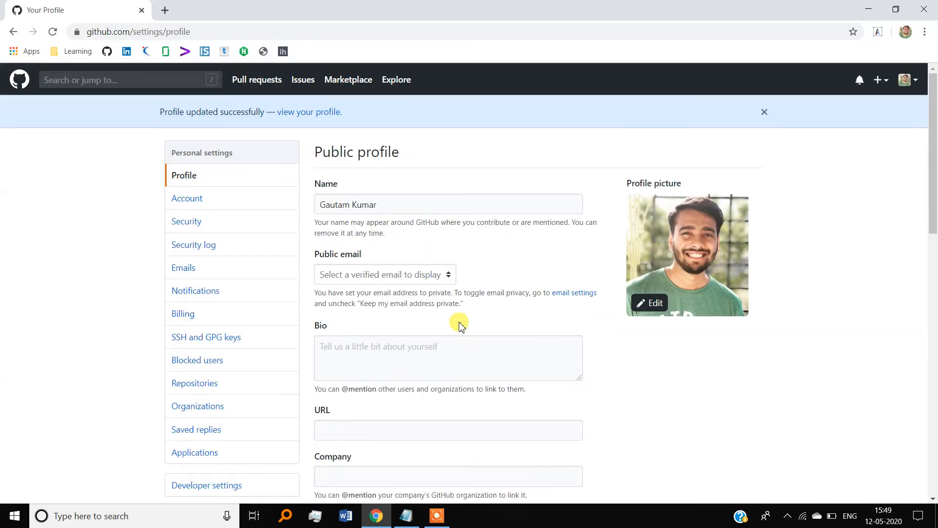